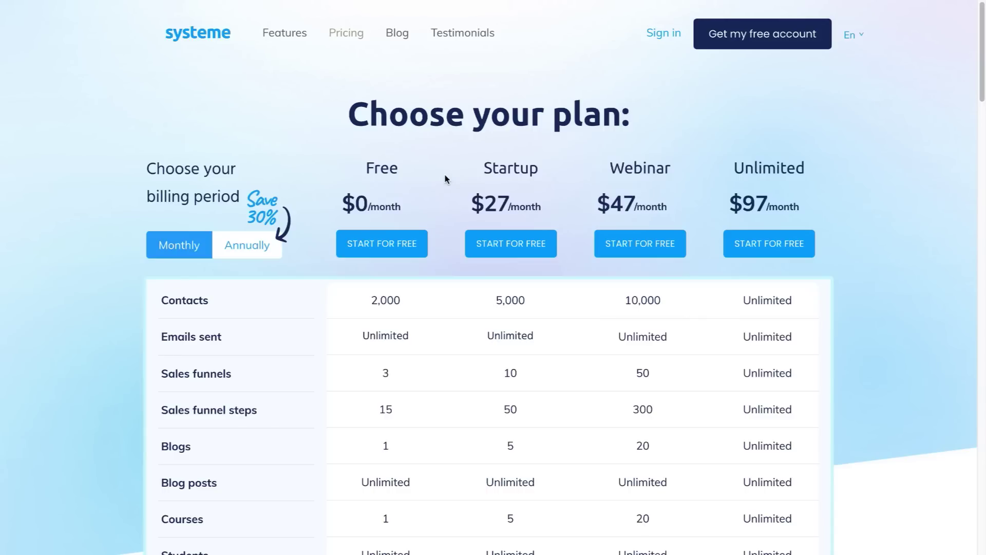
# Step: Scroll the pricing table, highlighting the Startup $27 and Unlimited $97 plan prices
pyautogui.scroll(-2, 445, 178)
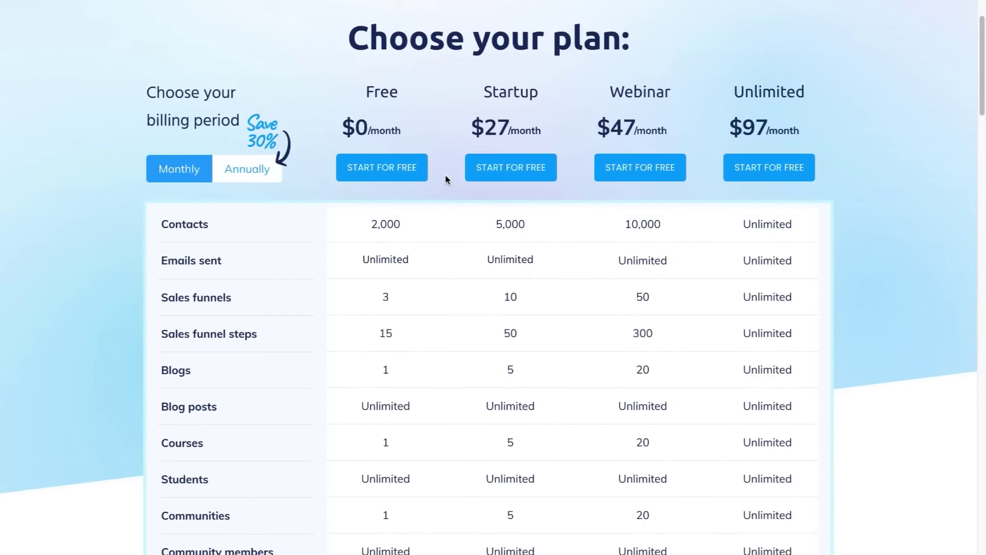
pyautogui.doubleClick(492, 126)
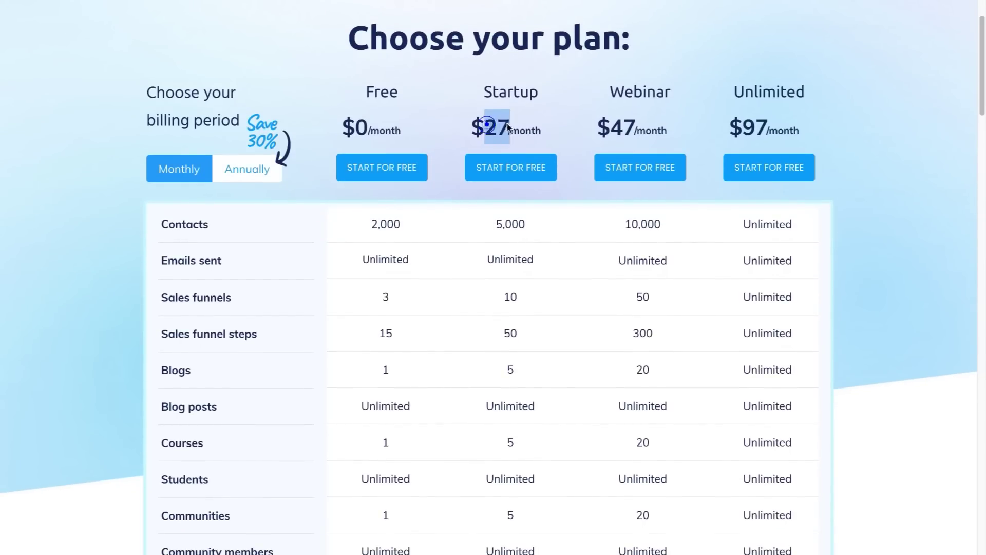
pyautogui.click(565, 131)
pyautogui.doubleClick(765, 128)
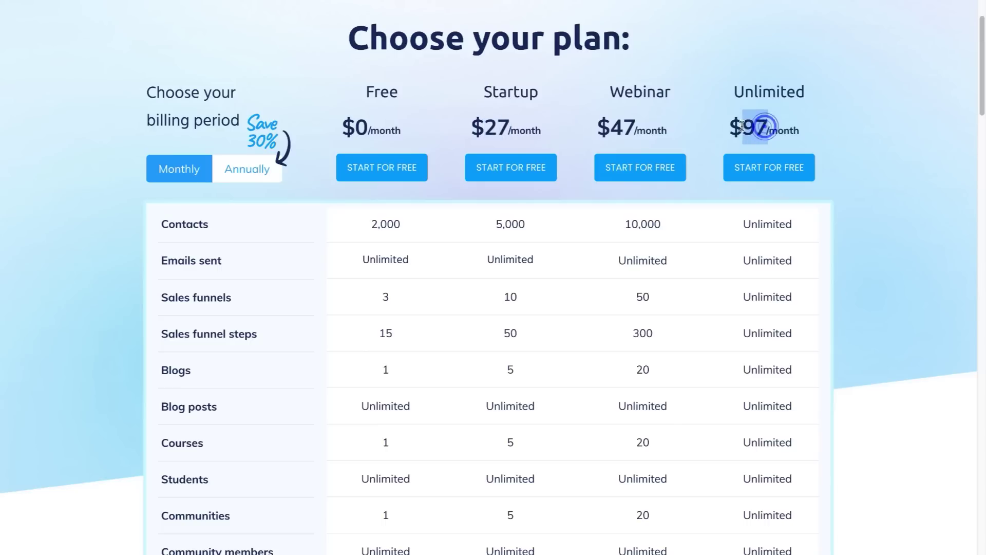
pyautogui.click(854, 150)
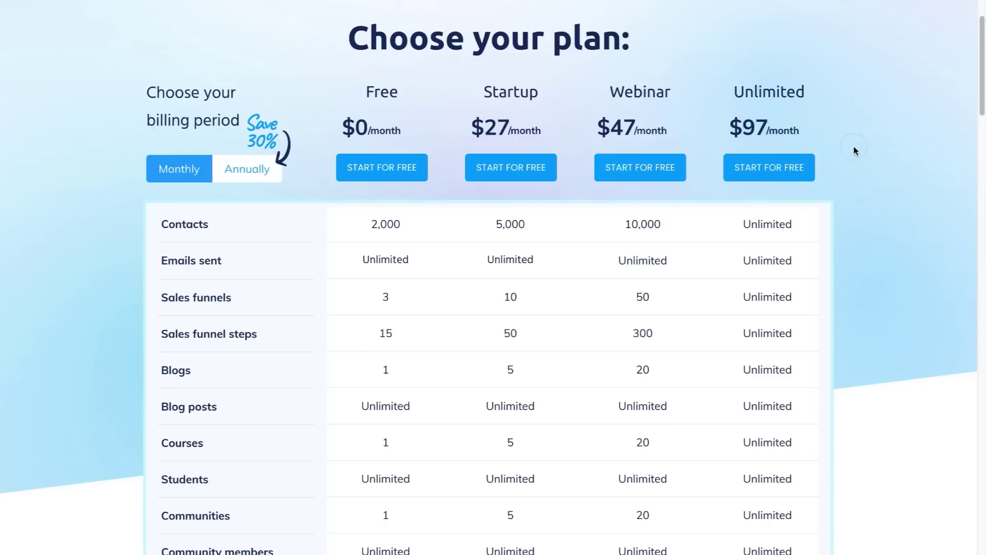
pyautogui.scroll(-1, 854, 150)
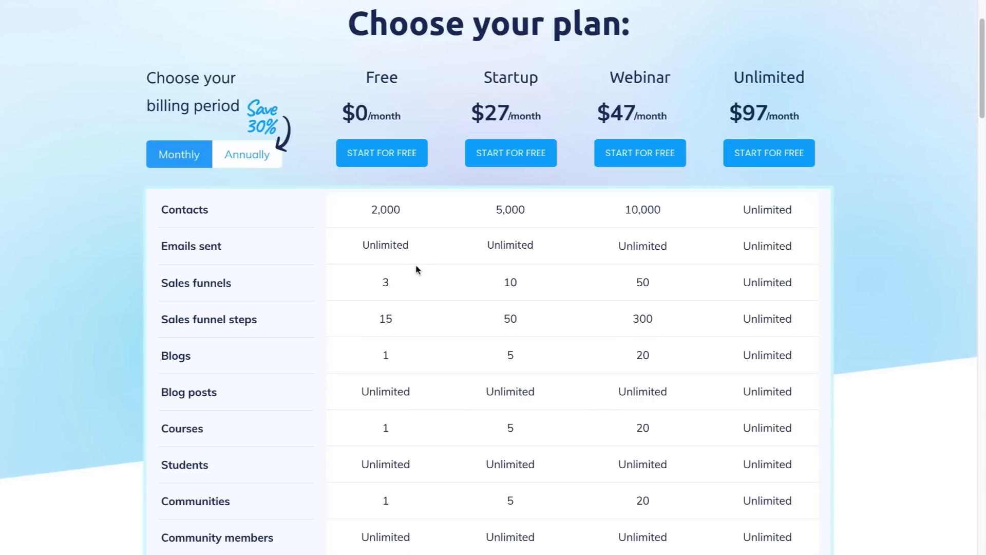
pyautogui.scroll(-2, 437, 300)
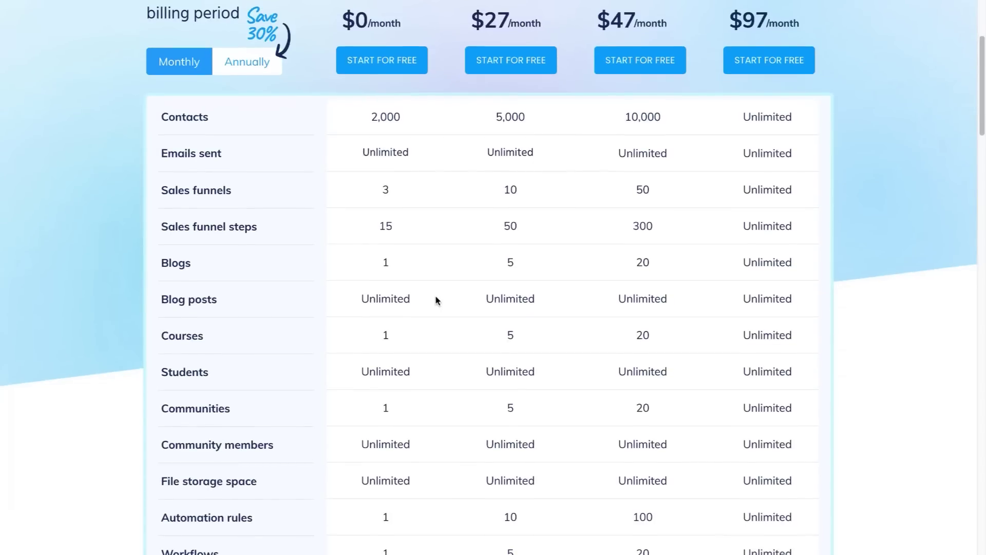
pyautogui.scroll(-1, 437, 300)
pyautogui.scroll(4, 438, 300)
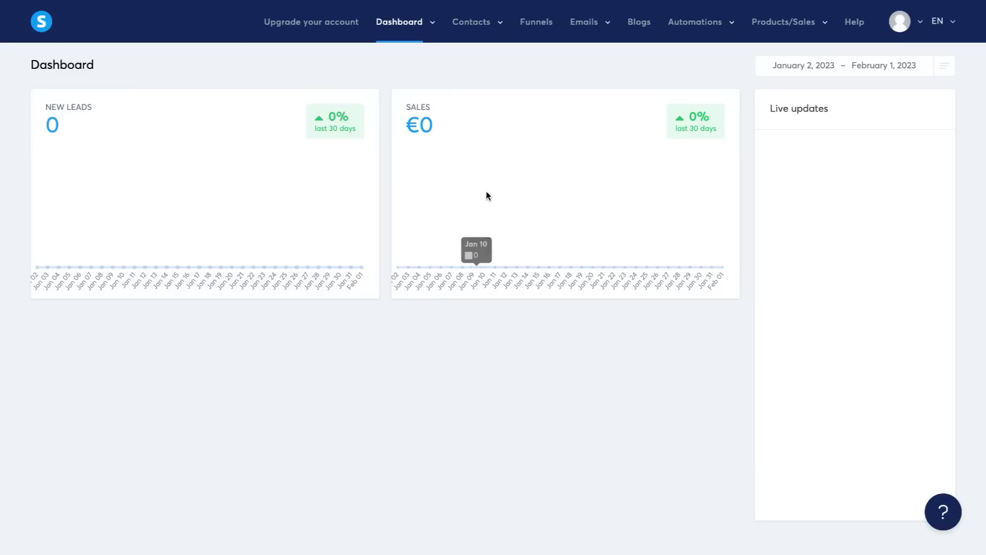
# Step: Look through the top navigation menus and go to the Funnels list
pyautogui.click(516, 77)
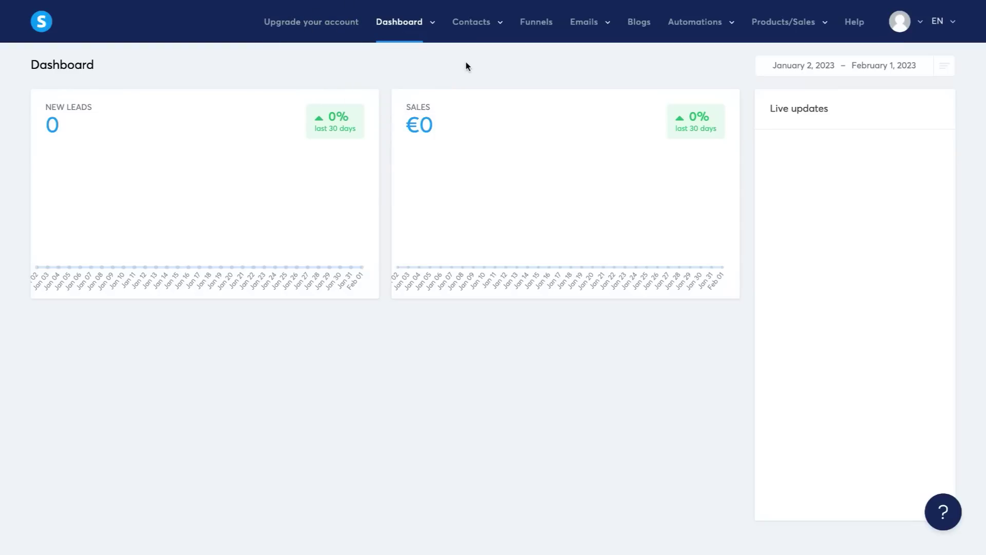
pyautogui.moveTo(426, 30)
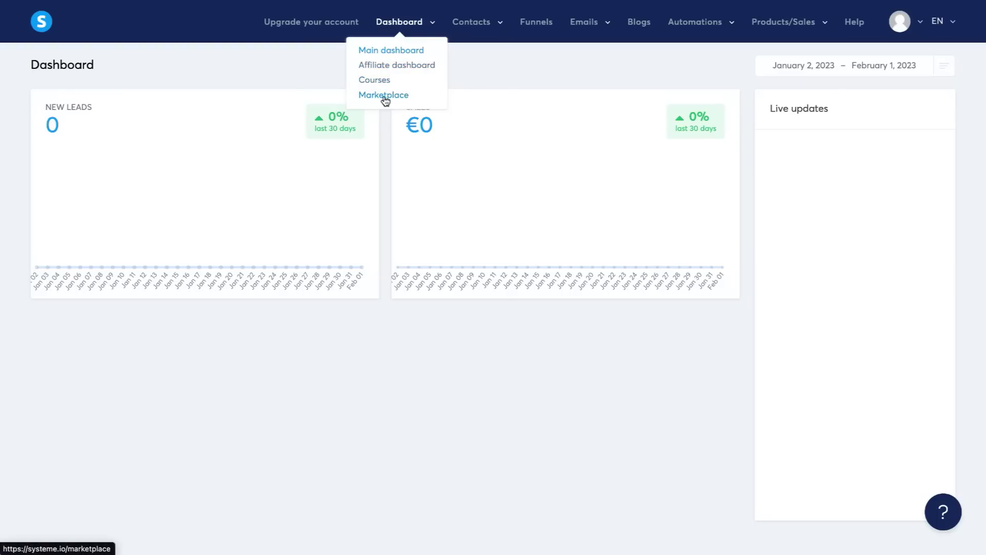
pyautogui.moveTo(465, 27)
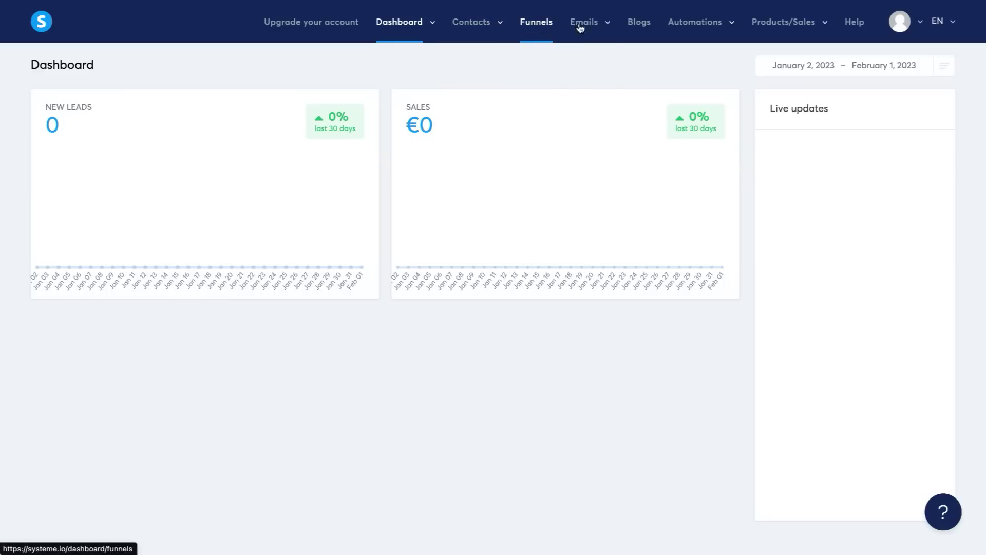
pyautogui.moveTo(599, 25)
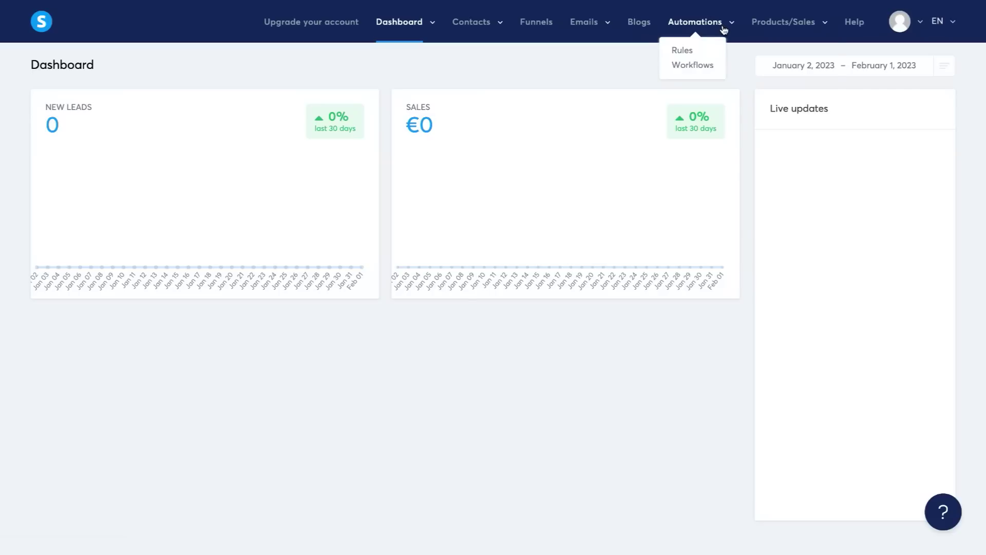
pyautogui.moveTo(735, 28)
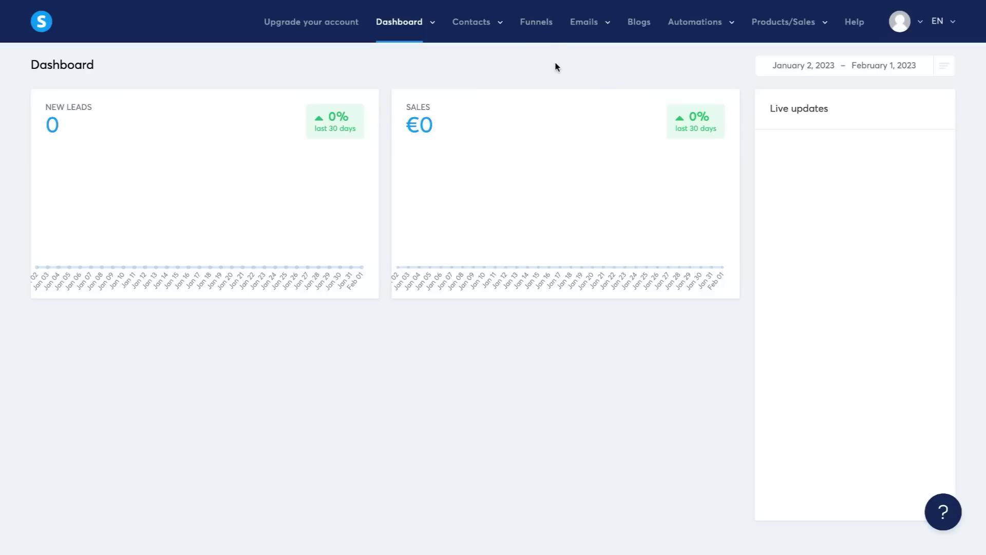
pyautogui.click(542, 25)
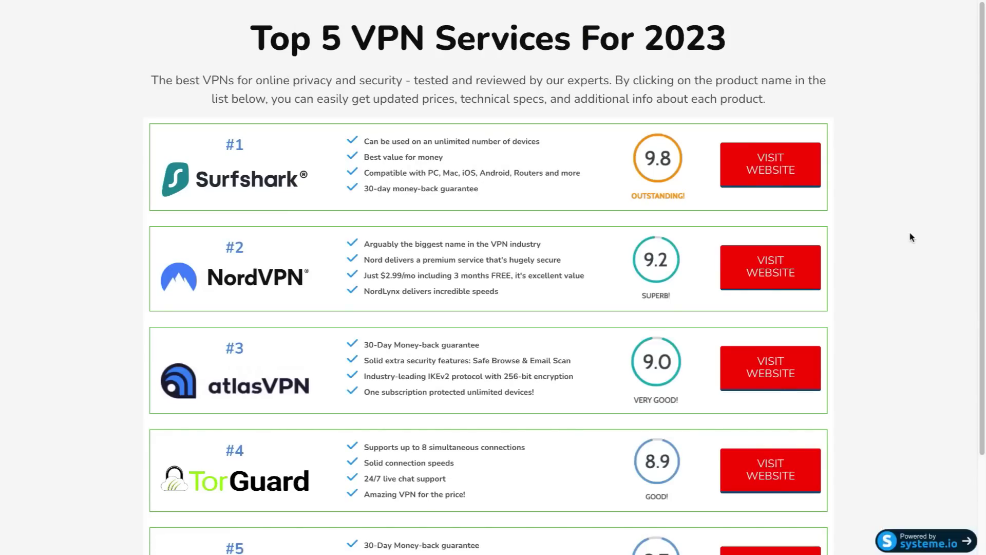
pyautogui.moveTo(189, 28); pyautogui.dragTo(810, 35)
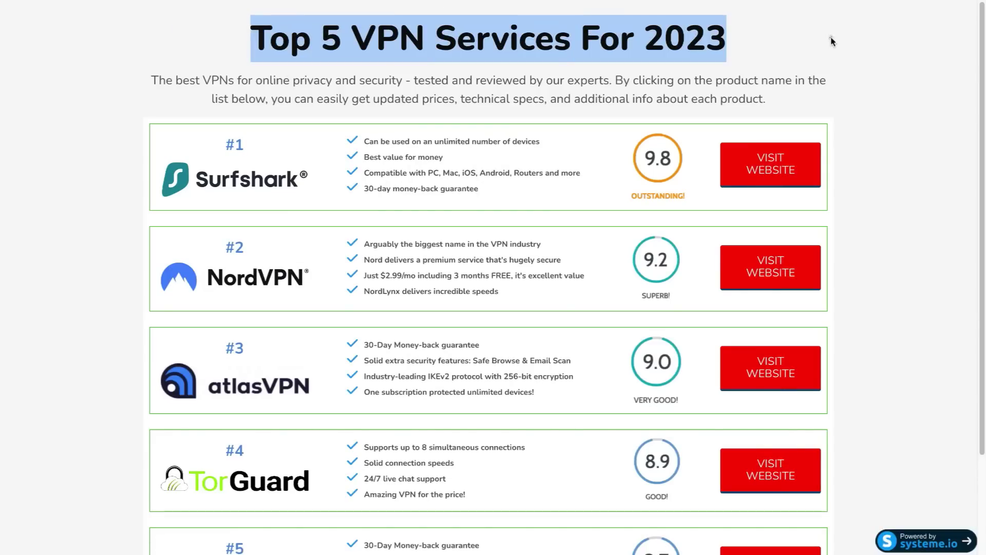
pyautogui.click(832, 41)
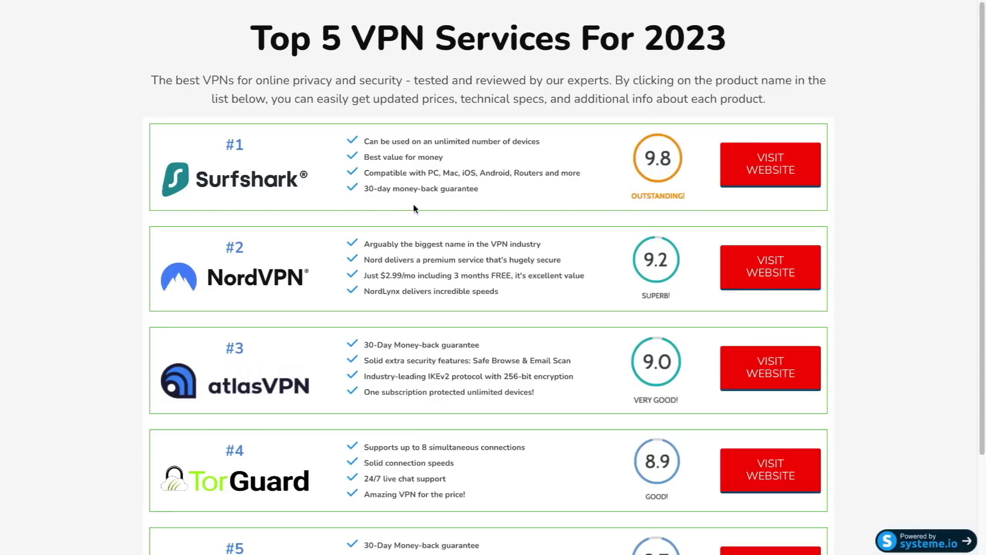
pyautogui.scroll(-2, 487, 208)
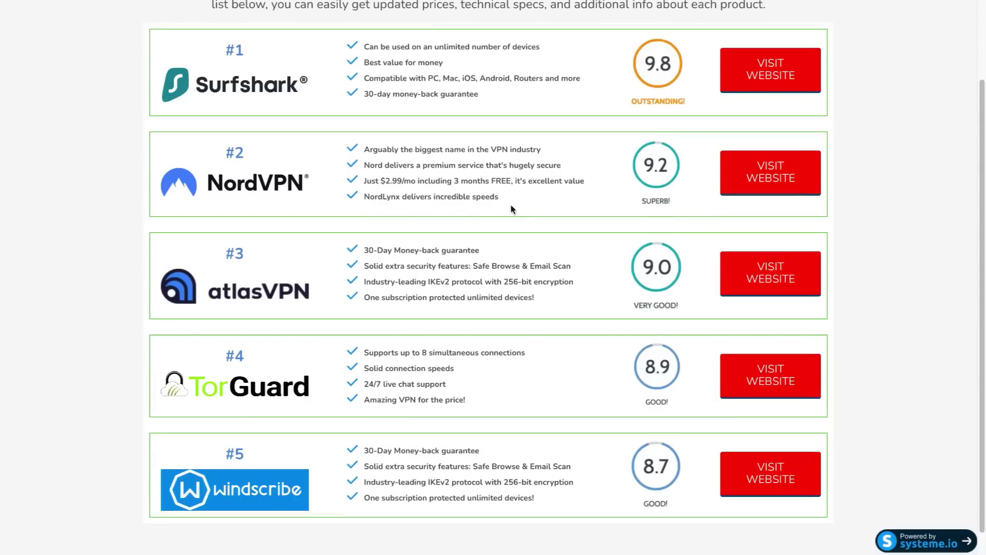
pyautogui.scroll(2, 512, 208)
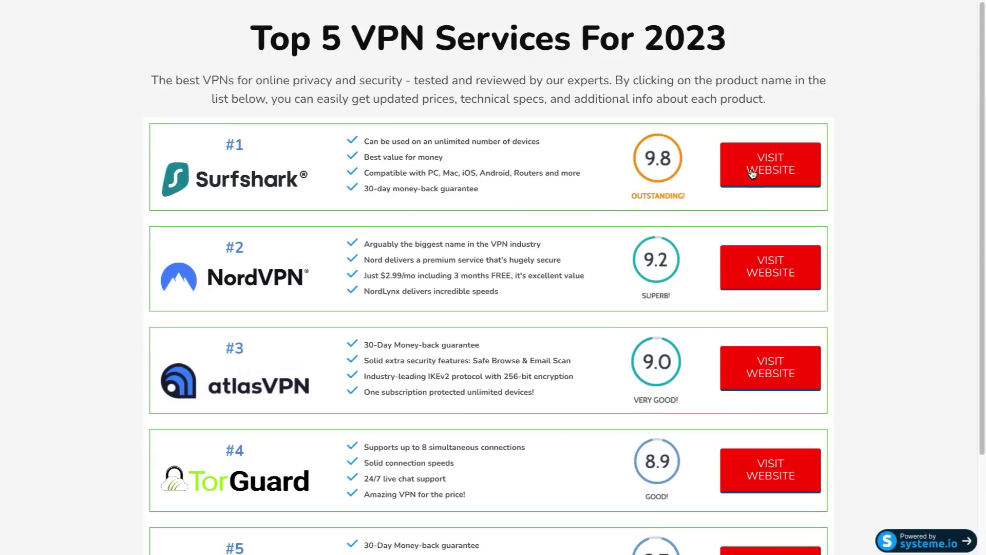
pyautogui.scroll(-2, 496, 214)
pyautogui.scroll(2, 539, 207)
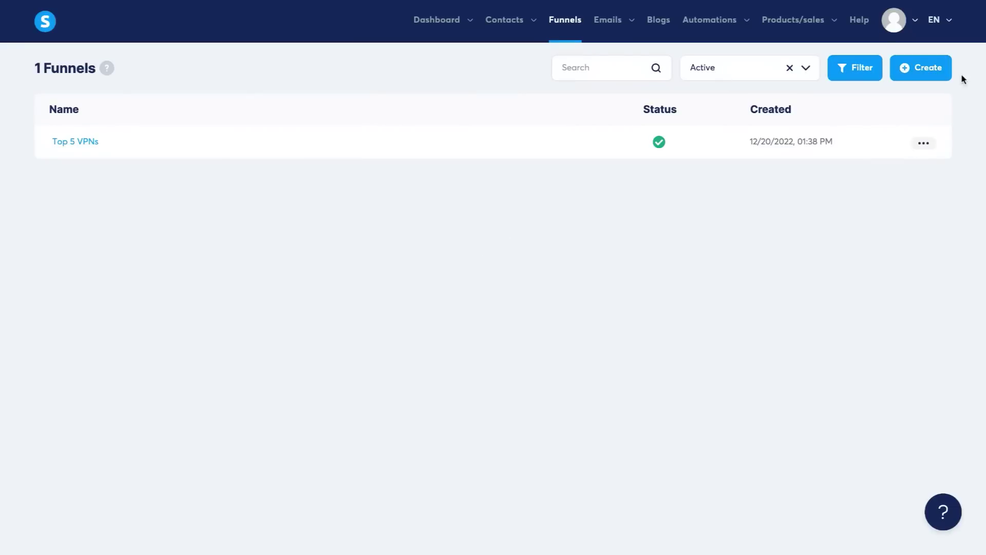
# Step: Create a 'Youtube Test' funnel with the Sell goal and Euro currency, then open it
pyautogui.click(934, 77)
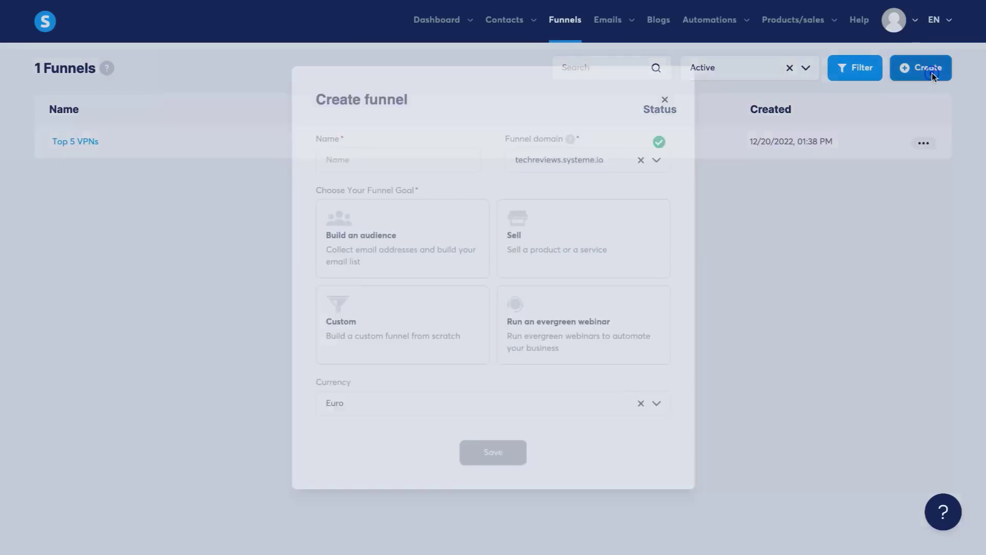
pyautogui.click(414, 151)
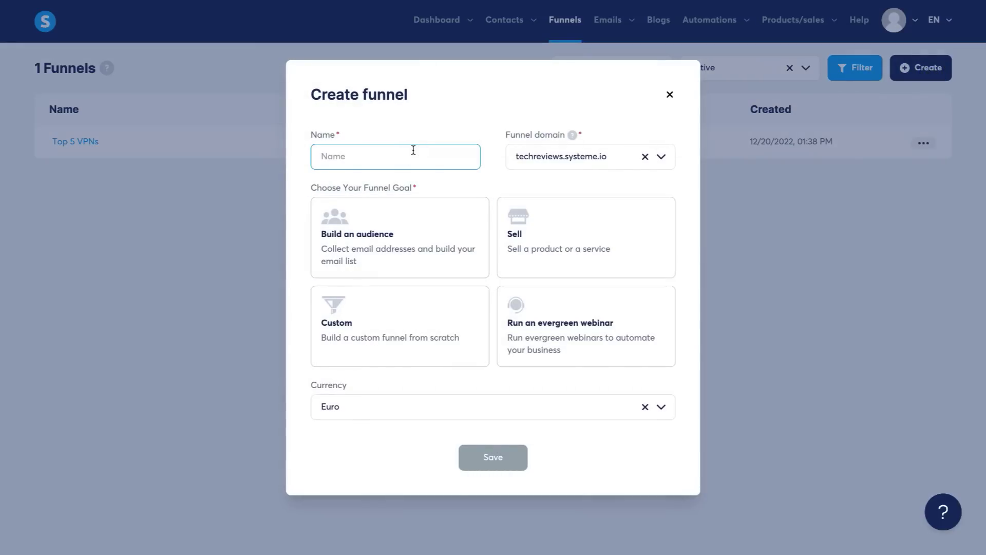
pyautogui.write('Youtube Test')
pyautogui.click(614, 233)
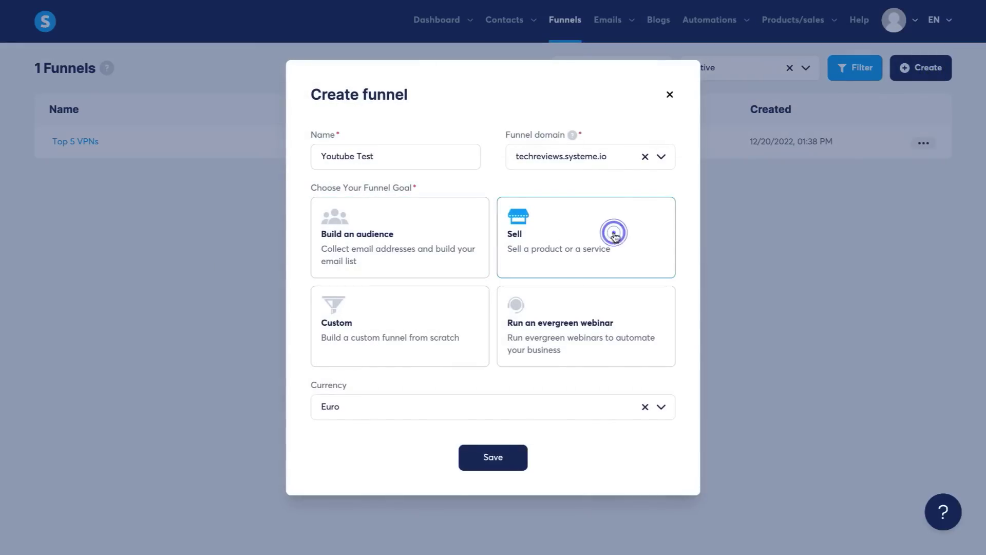
pyautogui.click(559, 408)
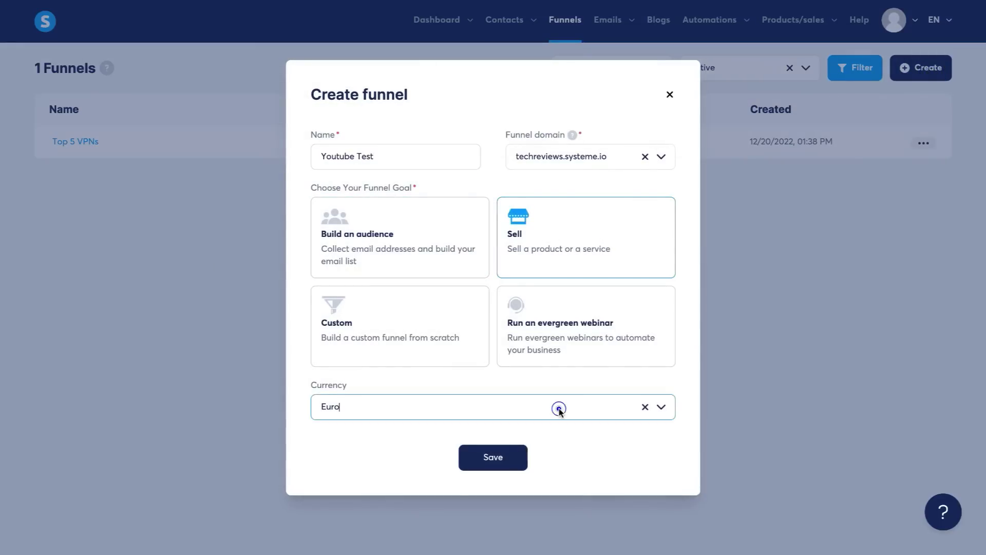
pyautogui.click(522, 383)
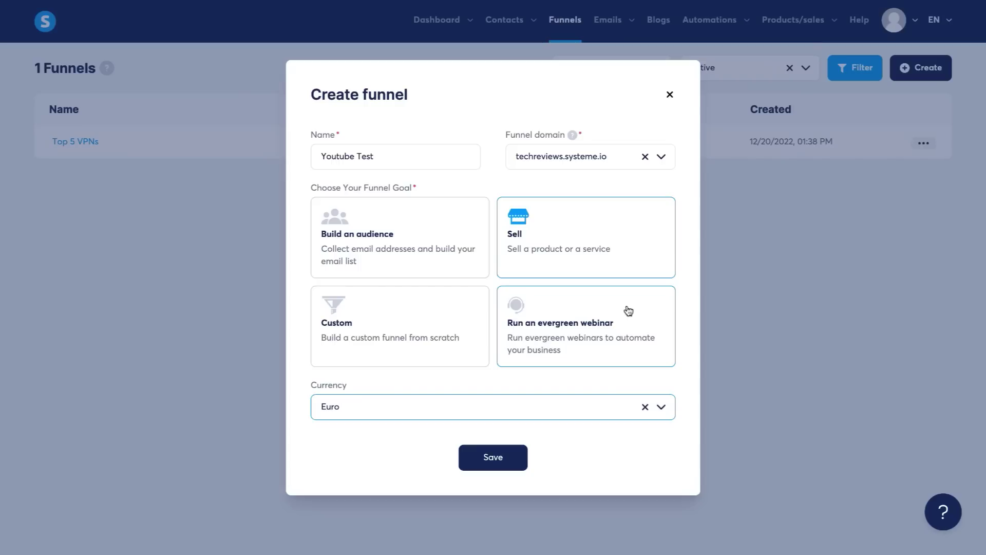
pyautogui.click(524, 456)
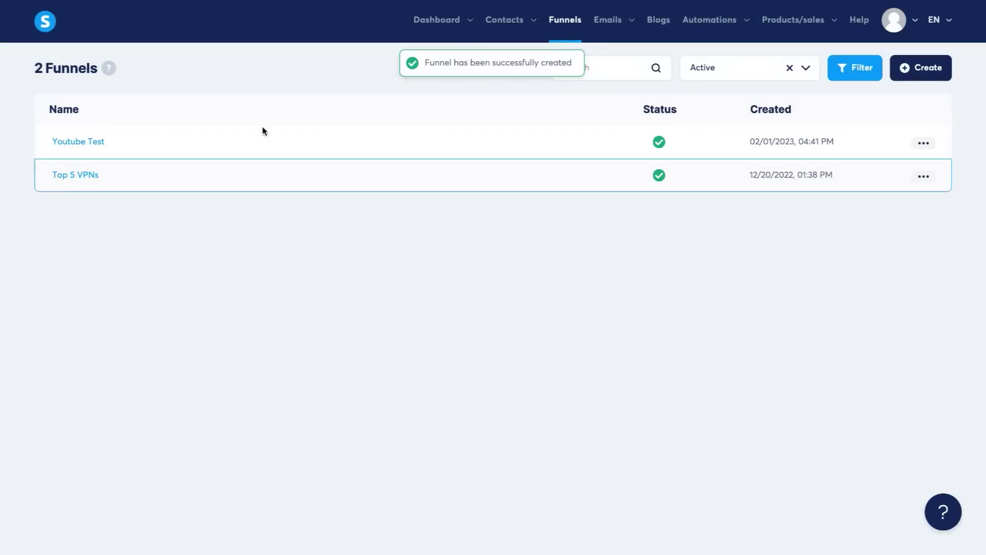
pyautogui.click(94, 142)
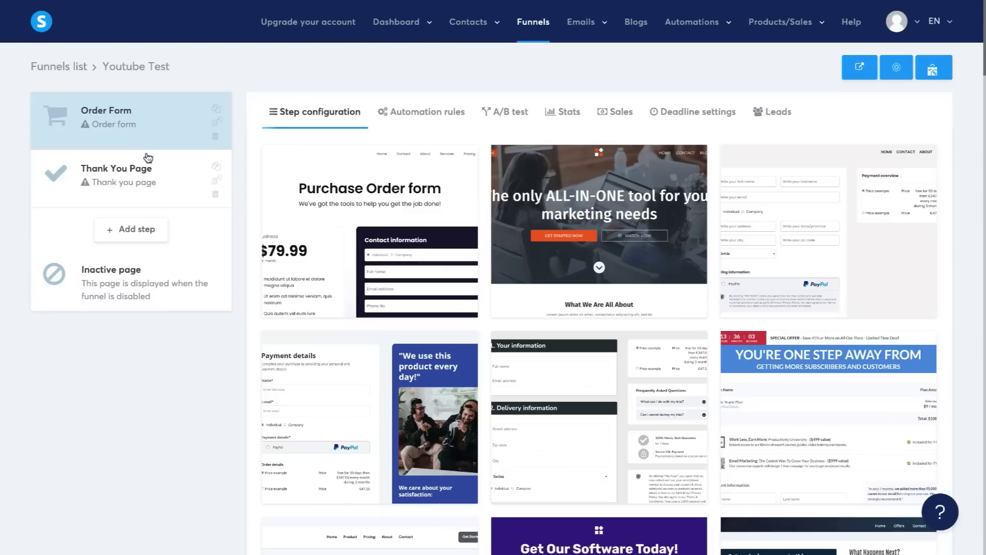
# Step: Apply the PAYMENT DETAILS template to the Order Form and open the page editor
pyautogui.moveTo(148, 159); pyautogui.dragTo(154, 185)
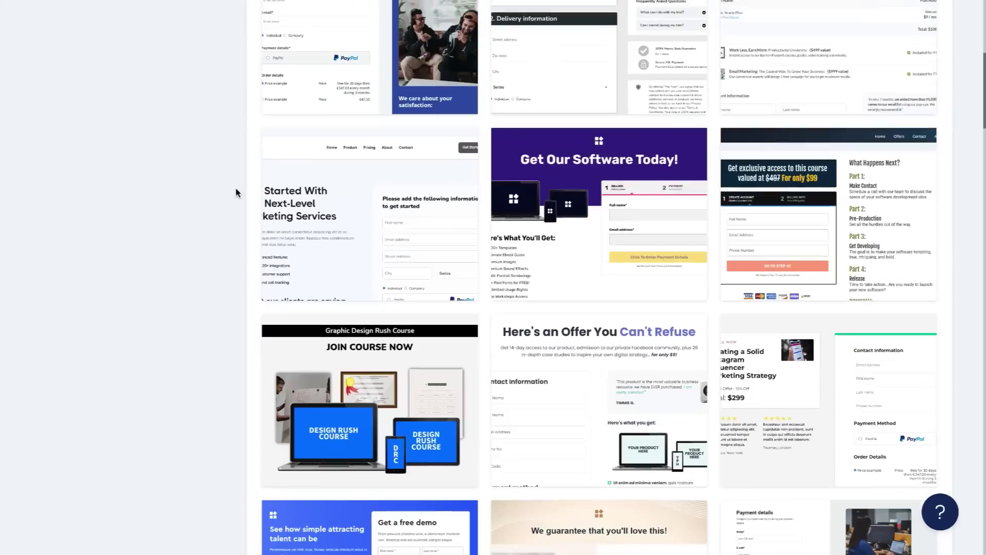
pyautogui.scroll(-8, 236, 193)
pyautogui.scroll(-4, 236, 193)
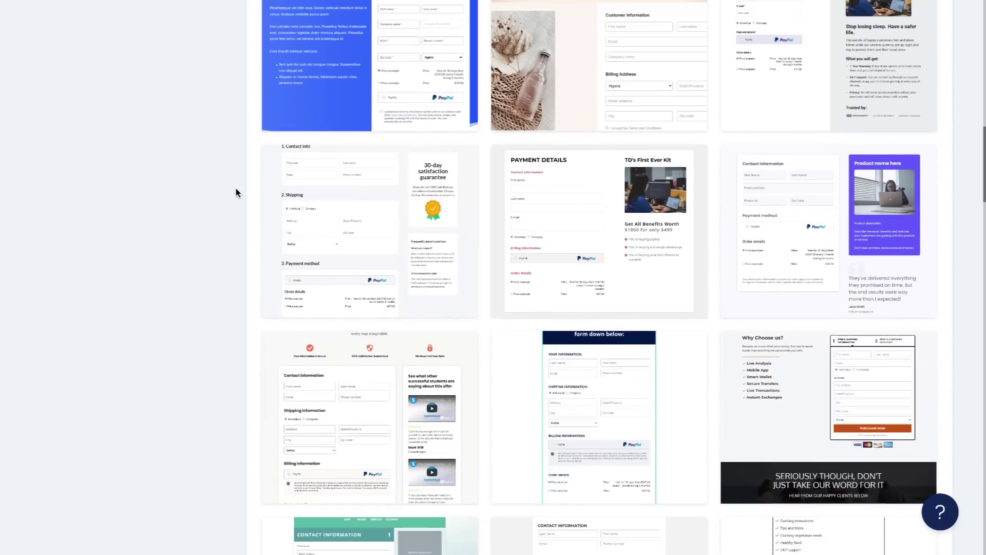
pyautogui.scroll(2, 236, 193)
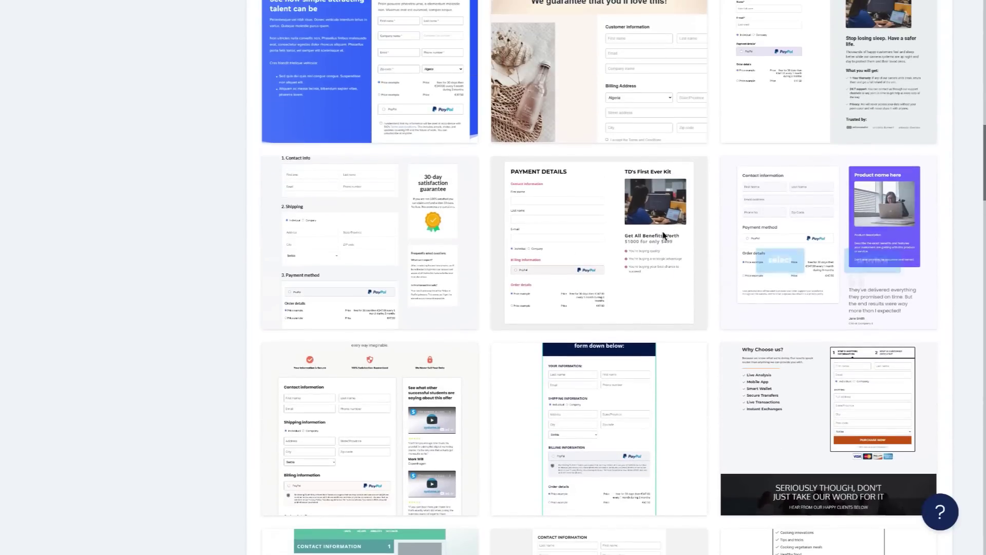
pyautogui.click(561, 247)
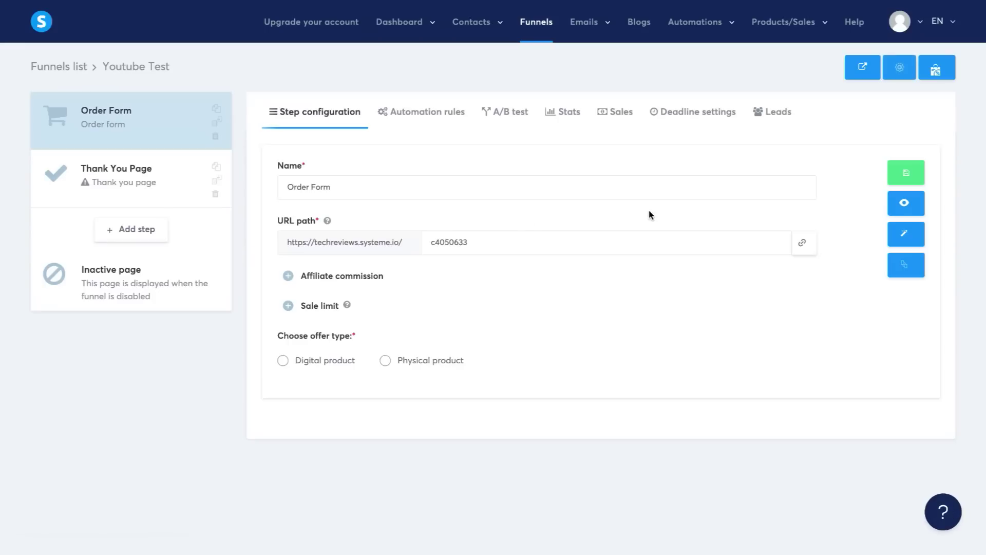
pyautogui.click(906, 235)
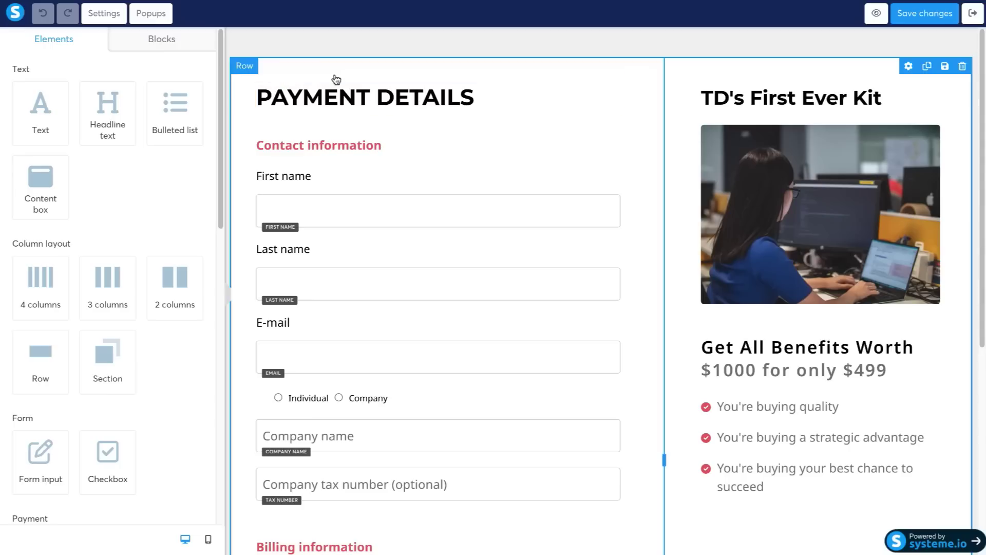
# Step: Return the PAYMENT DETAILS heading to the left column and browse the Elements panel
pyautogui.moveTo(436, 103); pyautogui.dragTo(385, 167)
pyautogui.moveTo(412, 130); pyautogui.dragTo(387, 161)
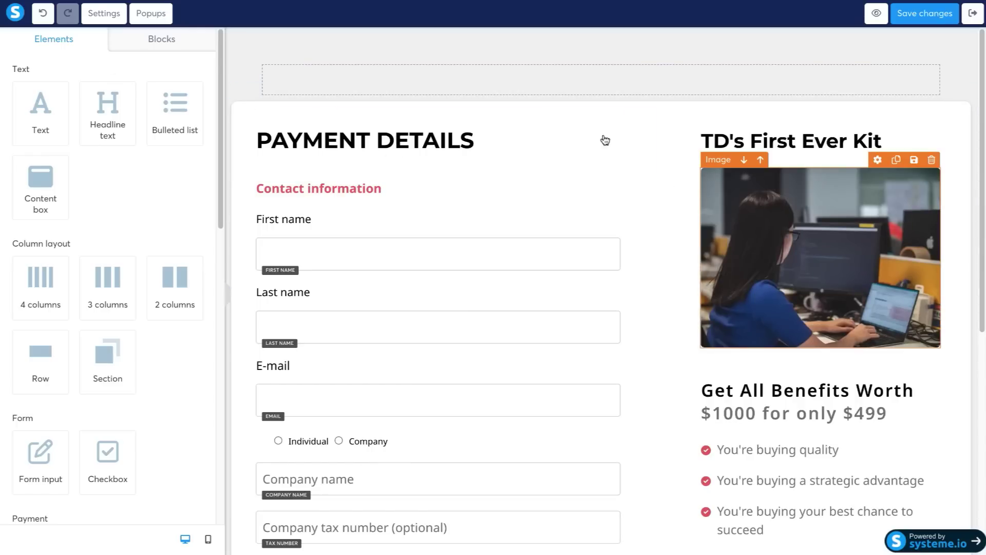
pyautogui.click(161, 45)
pyautogui.click(82, 43)
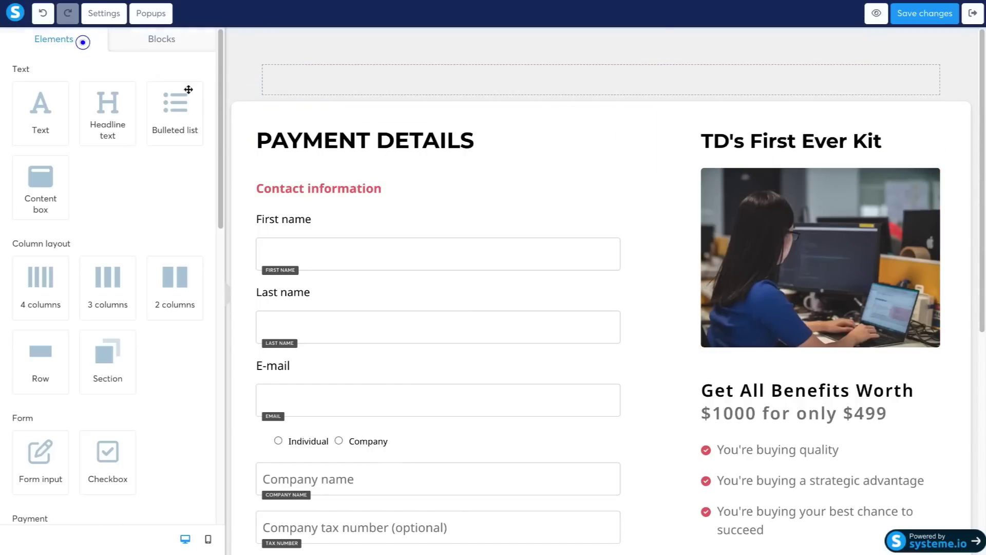
pyautogui.middleClick(220, 84)
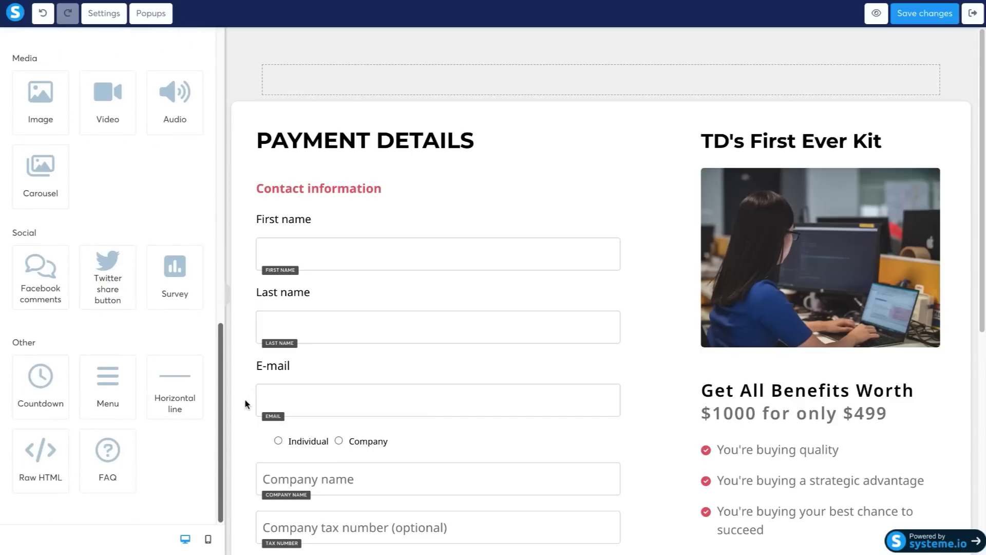
pyautogui.moveTo(225, 368); pyautogui.dragTo(215, 54)
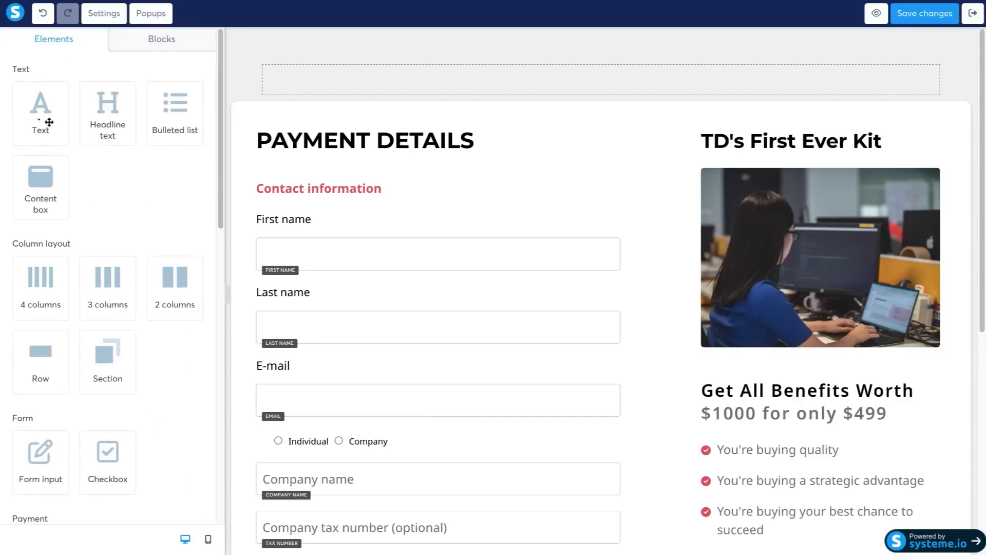
# Step: Drop a Text element under the PAYMENT DETAILS heading and select its Lorem ipsum placeholder
pyautogui.moveTo(49, 120); pyautogui.dragTo(390, 150)
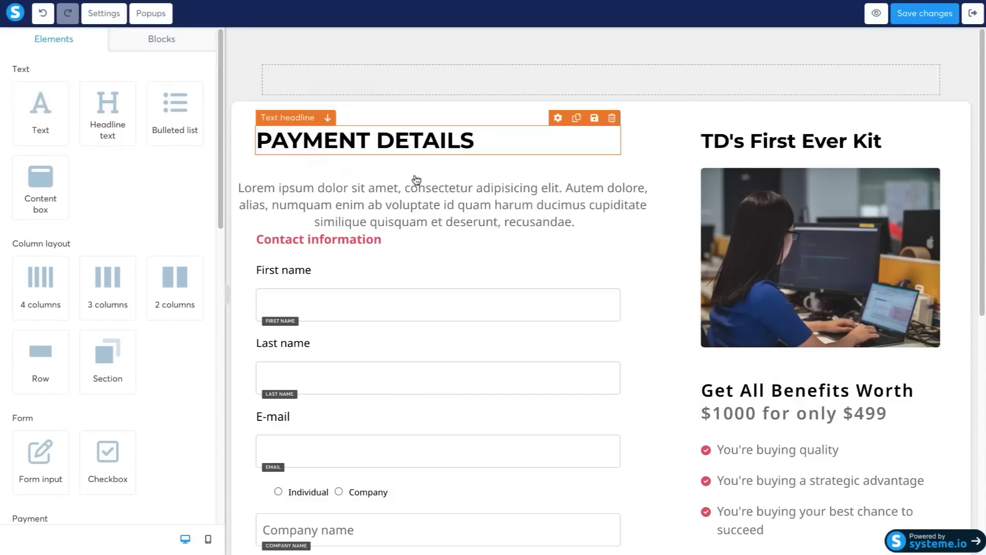
pyautogui.click(509, 221)
pyautogui.moveTo(578, 222); pyautogui.dragTo(225, 191)
# Step: Replace the placeholder with 'Hello' and close the text element's editing toolbar
pyautogui.write('Hello')
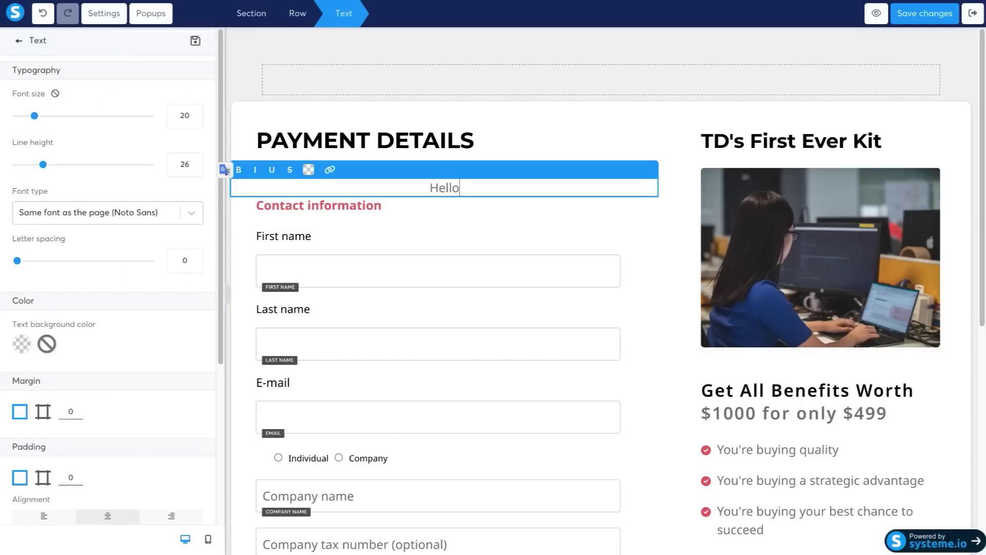
pyautogui.click(530, 193)
pyautogui.click(604, 229)
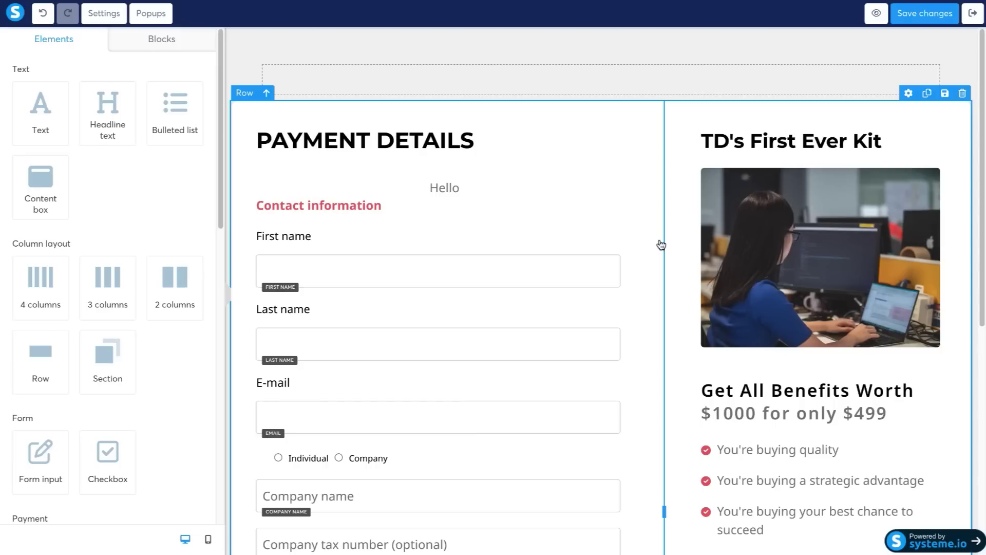
pyautogui.scroll(-4, 650, 239)
pyautogui.scroll(-3, 650, 239)
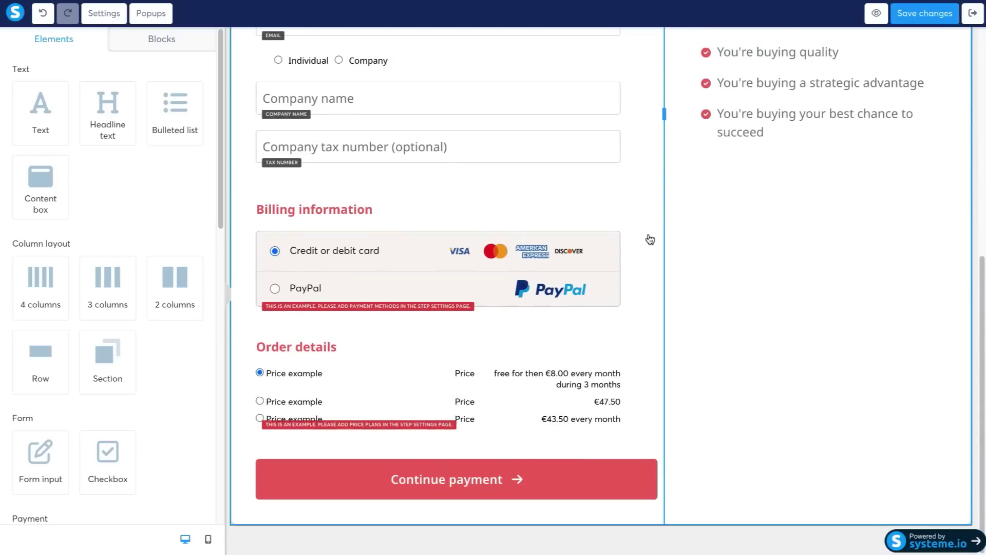
pyautogui.scroll(7, 650, 239)
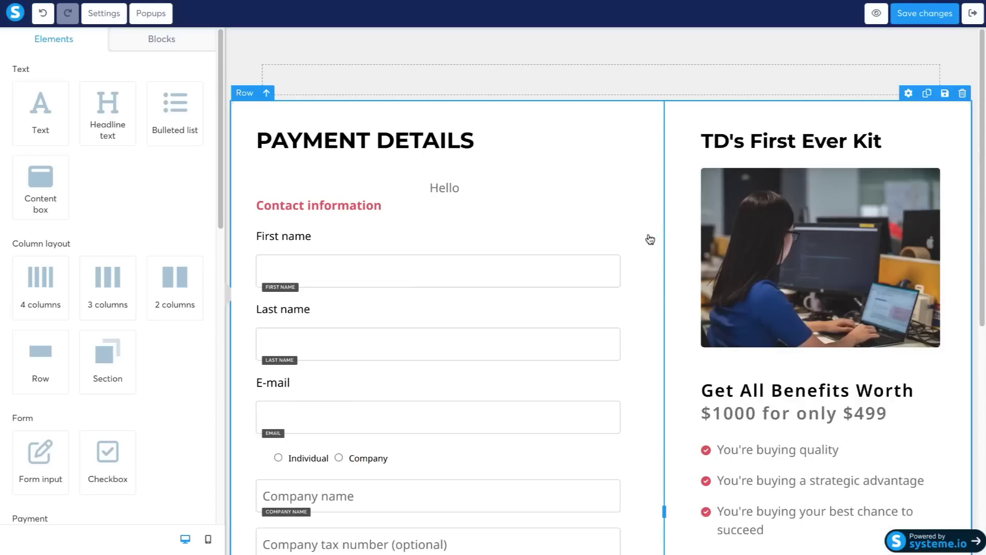
pyautogui.scroll(-7, 650, 239)
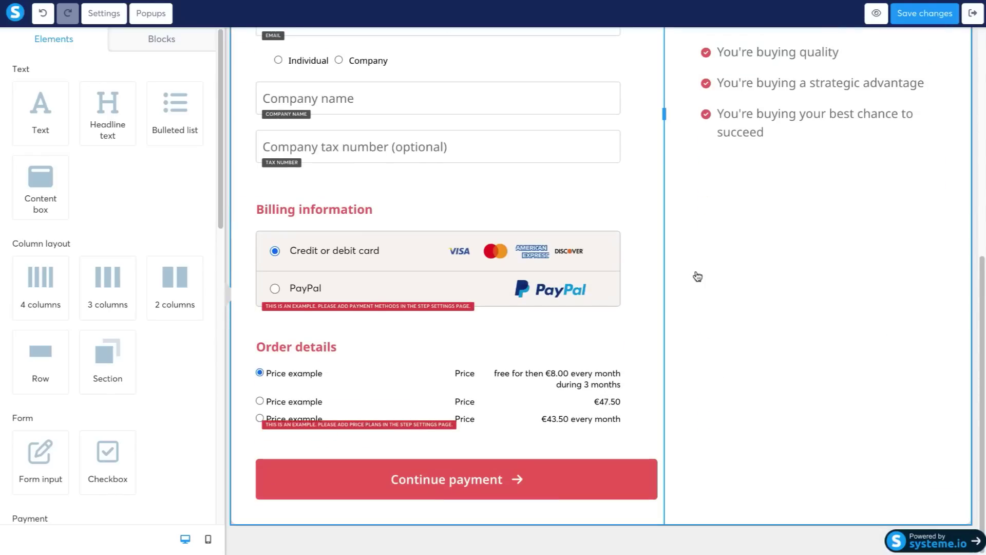
pyautogui.scroll(7, 676, 262)
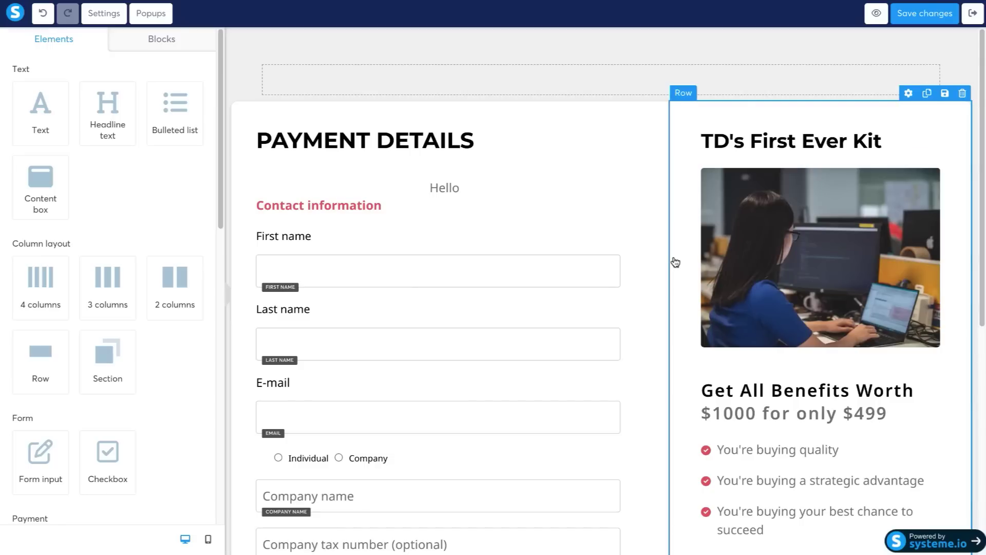